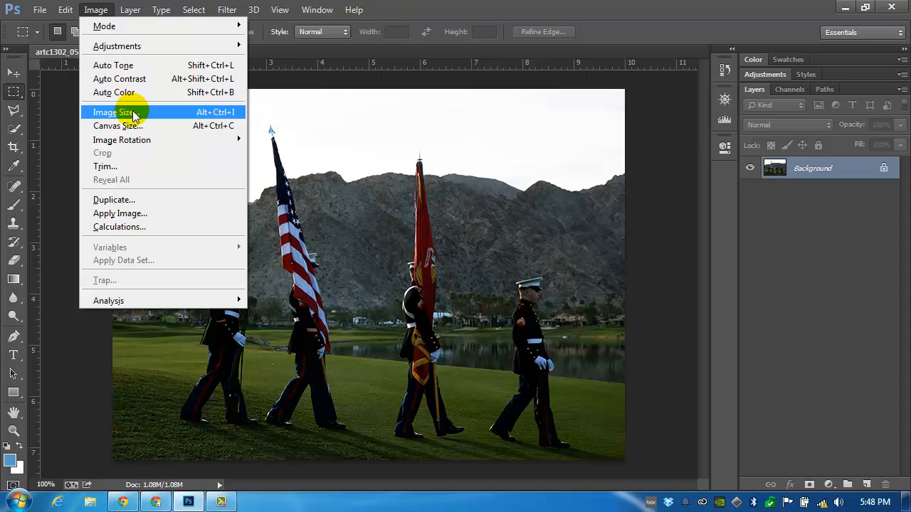
Try resizing the image to a width of 12 inches and of 8 inches, and cancel the resize.
click(133, 114)
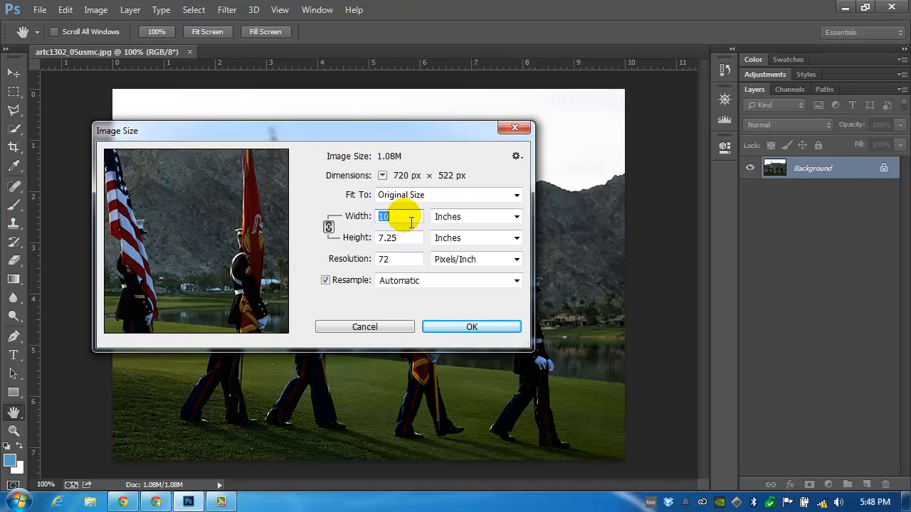
text(12)
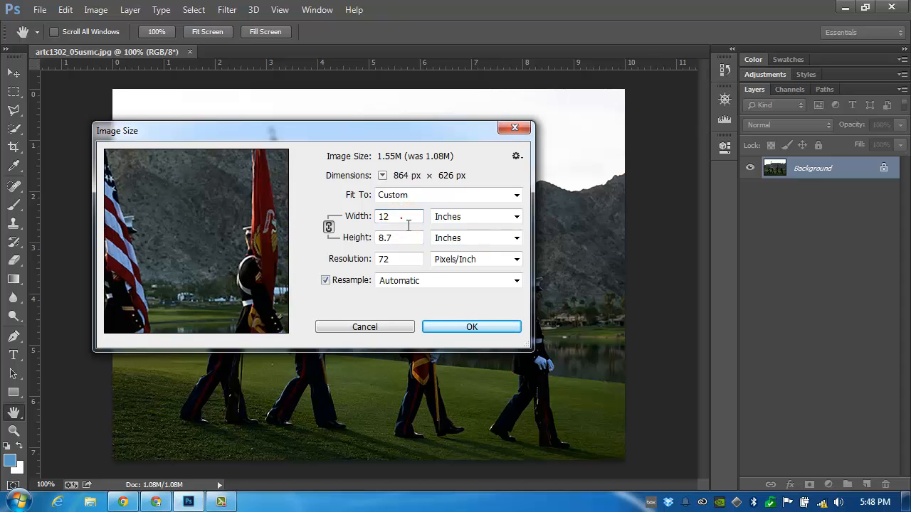
double_click(401, 219)
text(8)
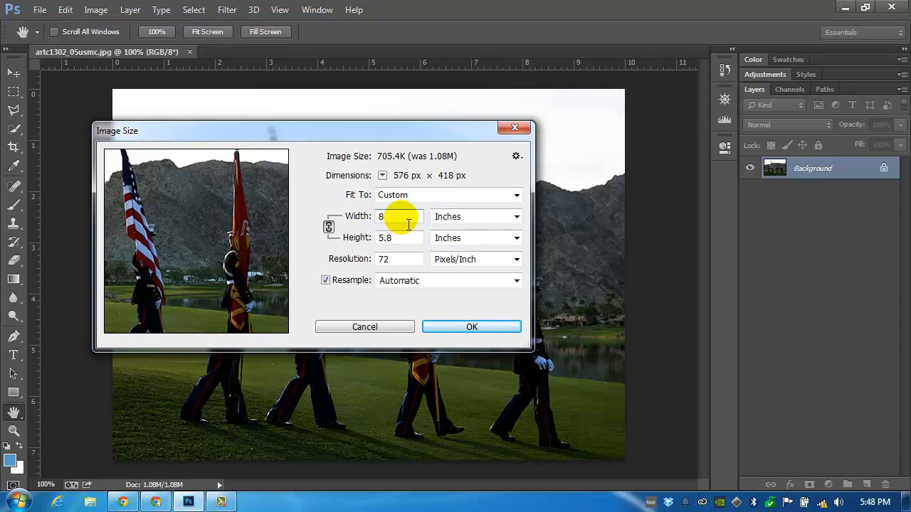
key(Escape)
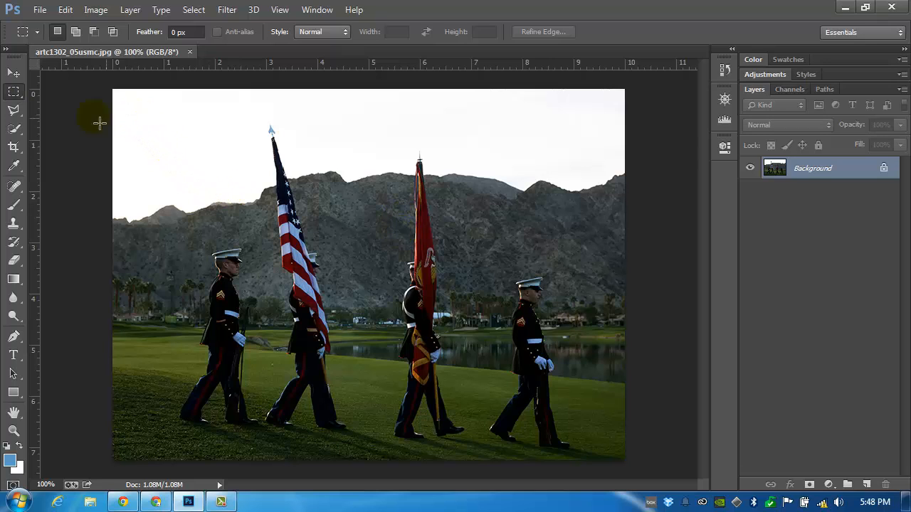
Try cropping the left and right sides of the photo closer to the marching Marines, and cancel the crop.
click(14, 147)
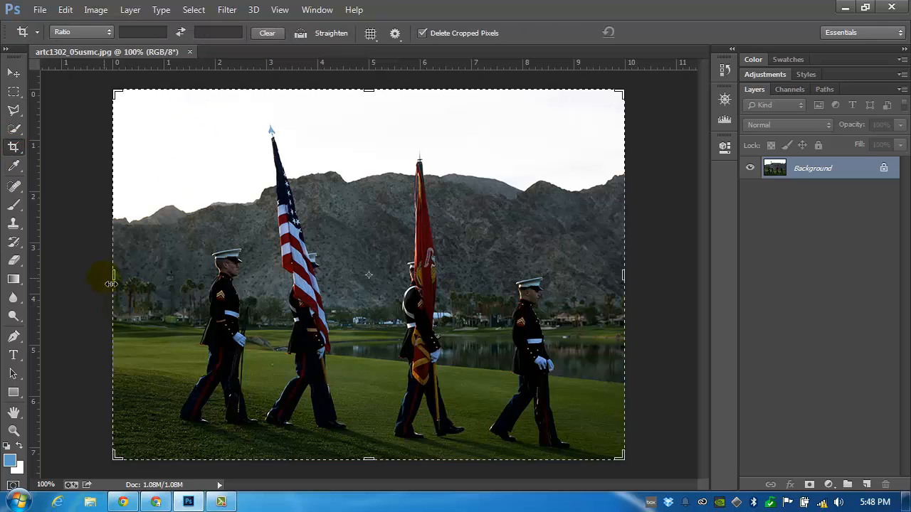
drag(112, 282, 146, 263)
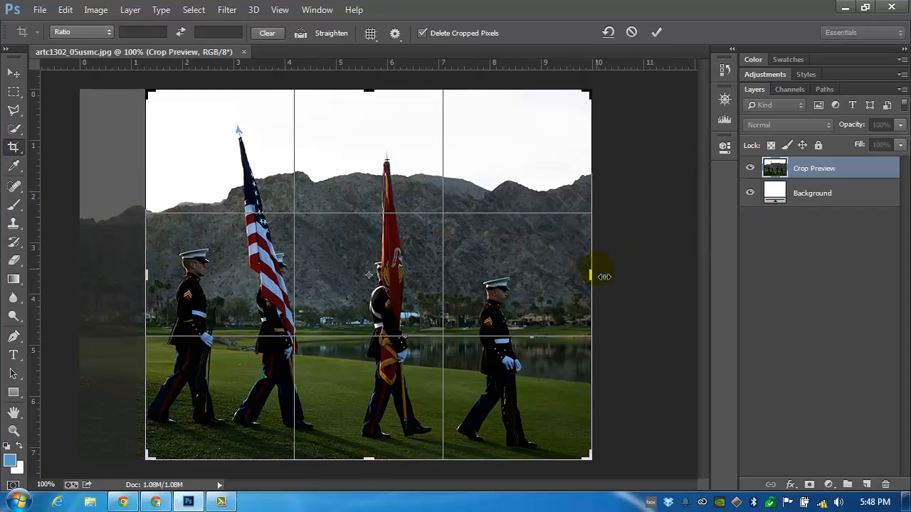
drag(604, 276, 568, 271)
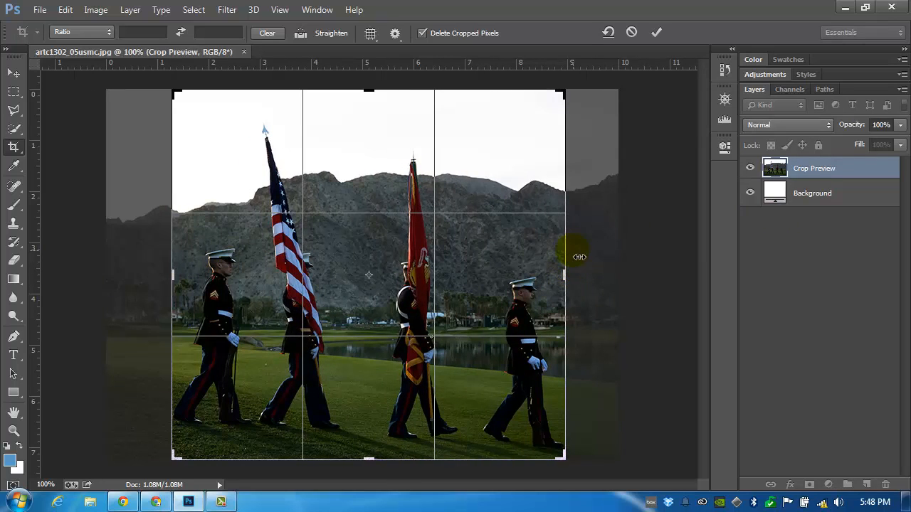
key(Escape)
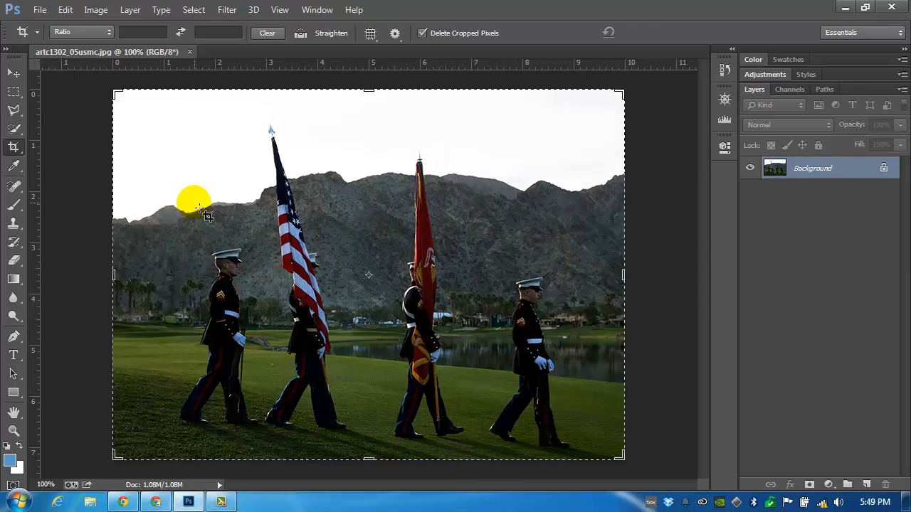
click(76, 151)
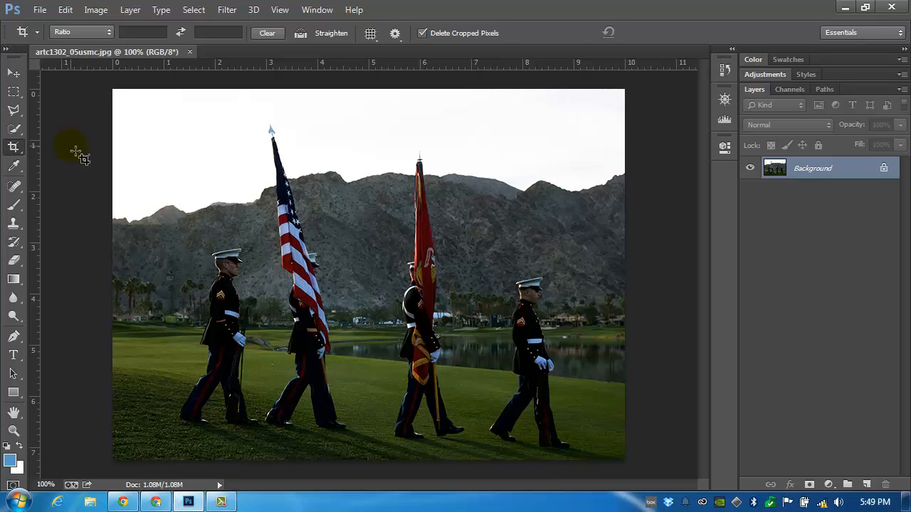
Draw a square marquee spanning the photo's full height and position its left edge about 1.6 inches from the image's left edge.
key(m)
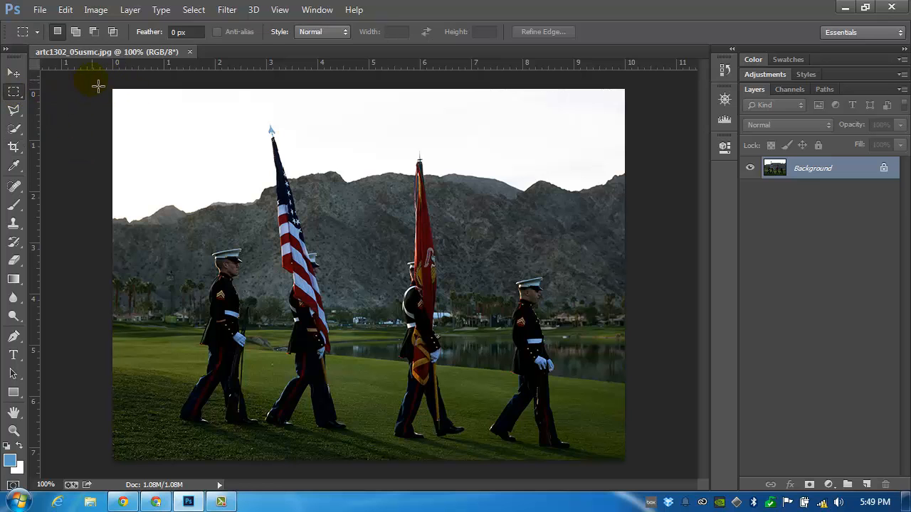
drag(99, 85, 512, 474)
drag(312, 231, 391, 229)
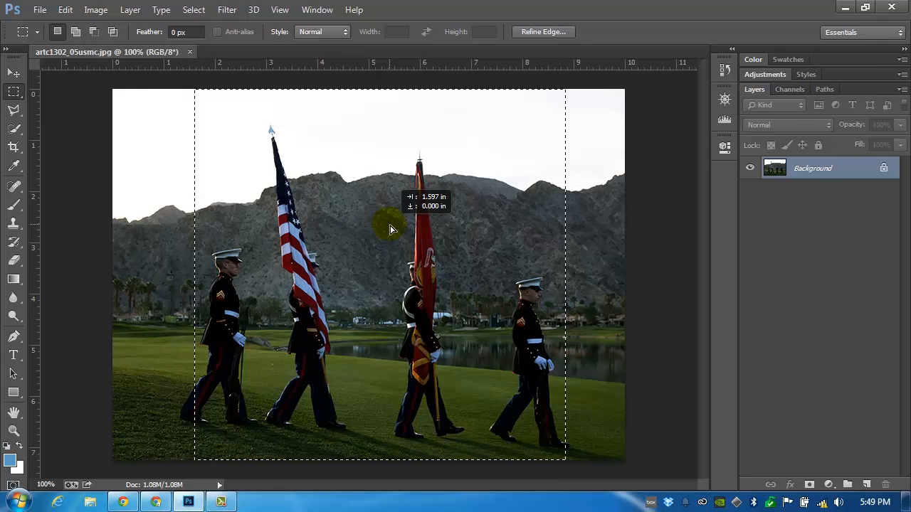
drag(390, 230, 364, 232)
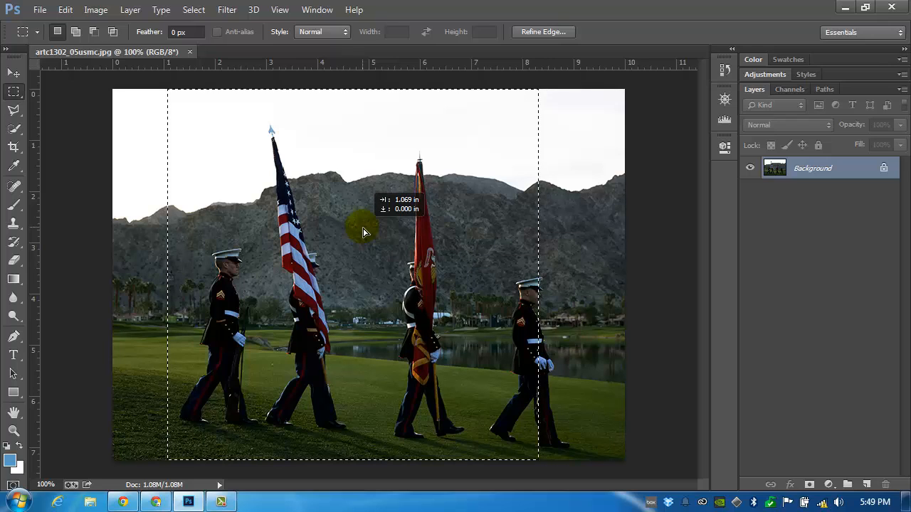
drag(363, 232, 399, 236)
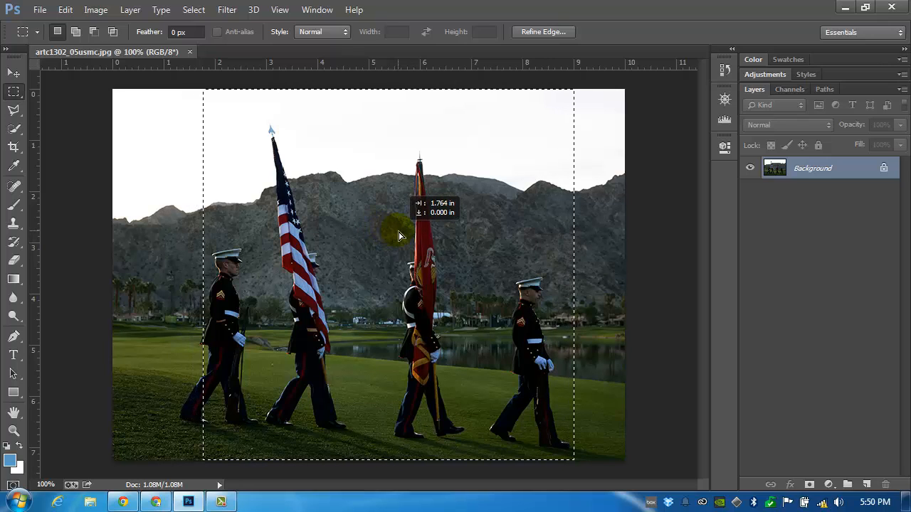
drag(400, 236, 388, 231)
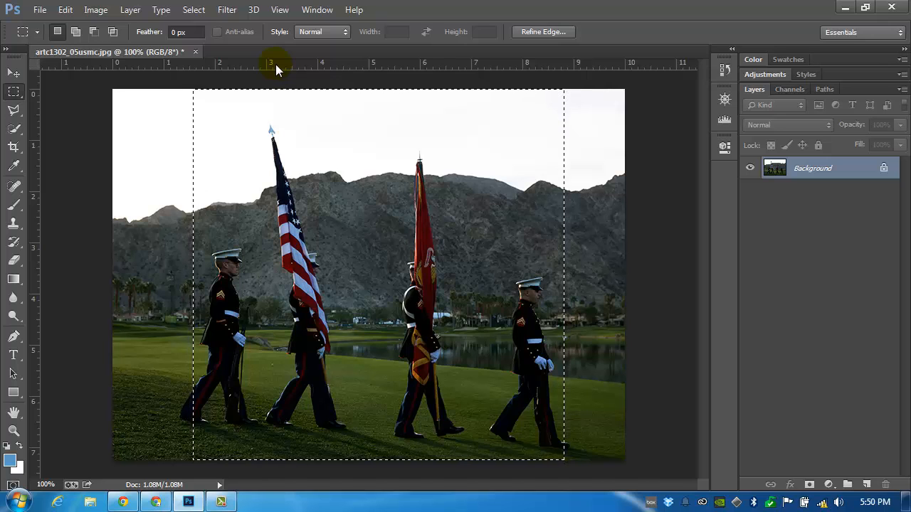
Place vertical guides along the left and right edges of the square selection and deselect it.
key(ctrl+r)
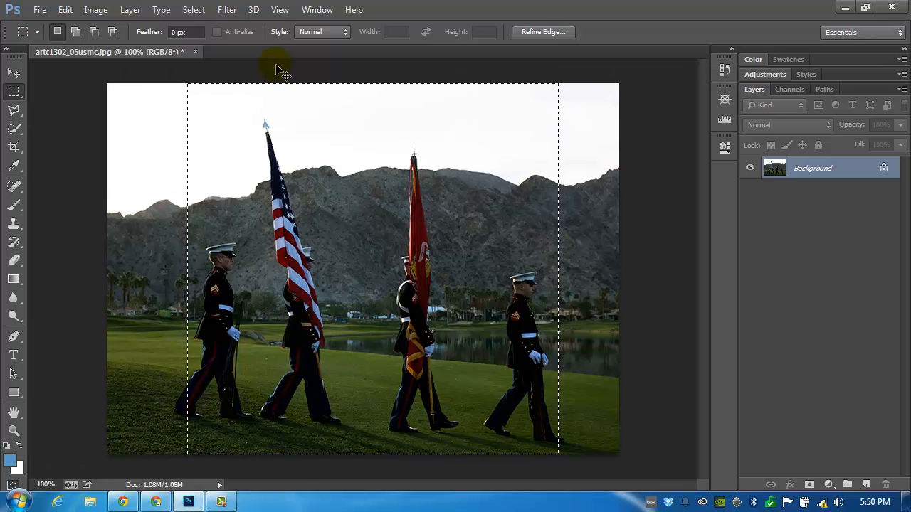
key(ctrl+r)
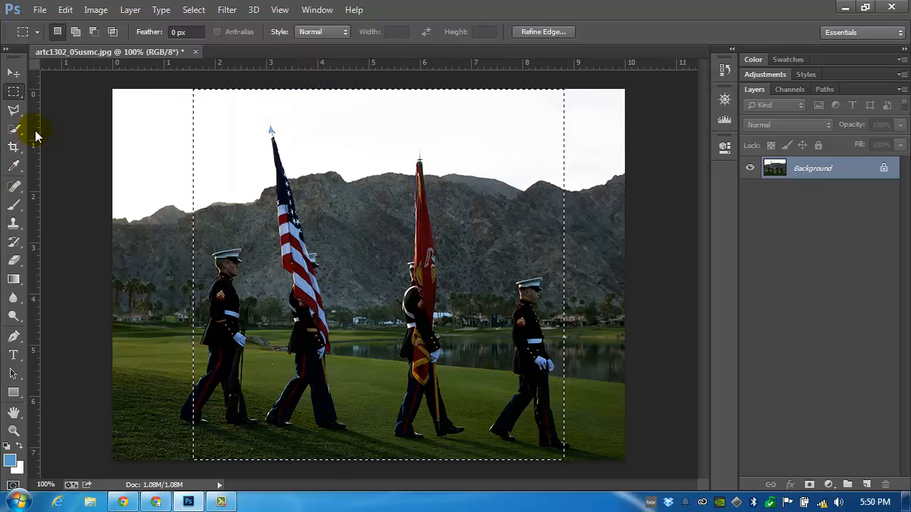
drag(34, 135, 198, 144)
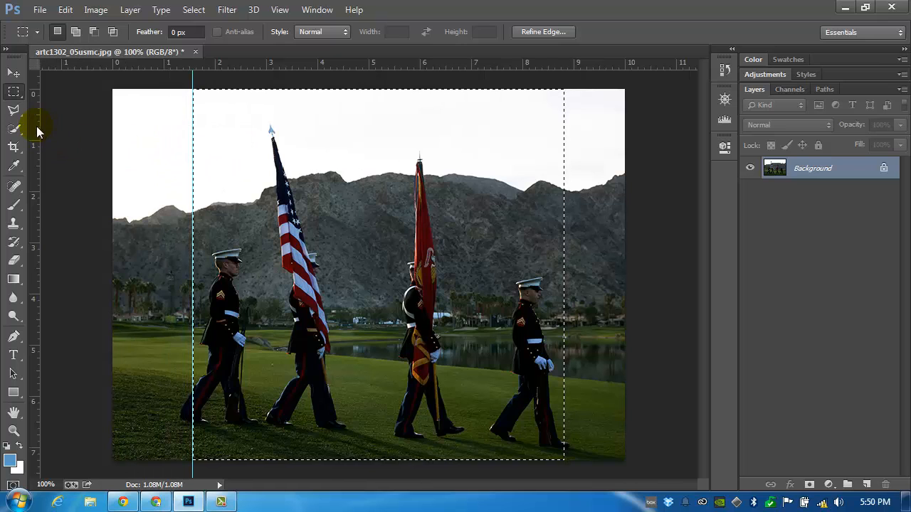
drag(37, 132, 566, 140)
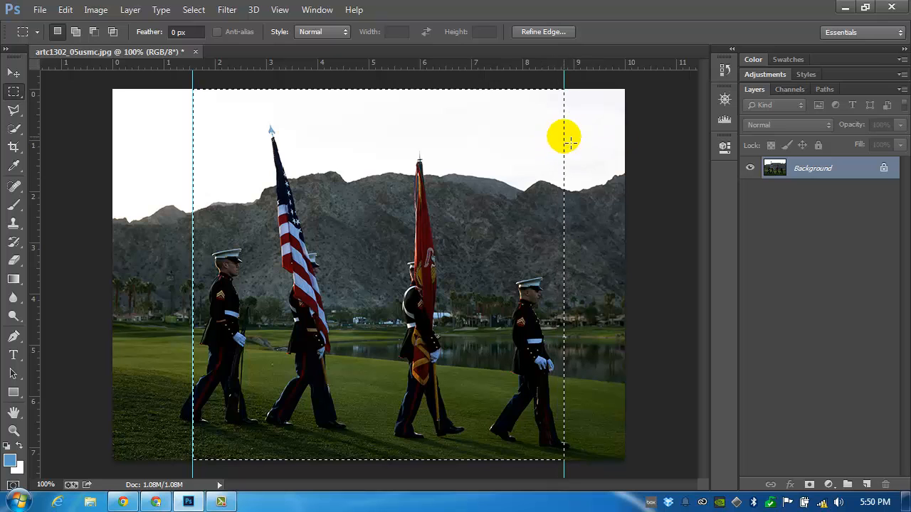
click(193, 10)
click(203, 37)
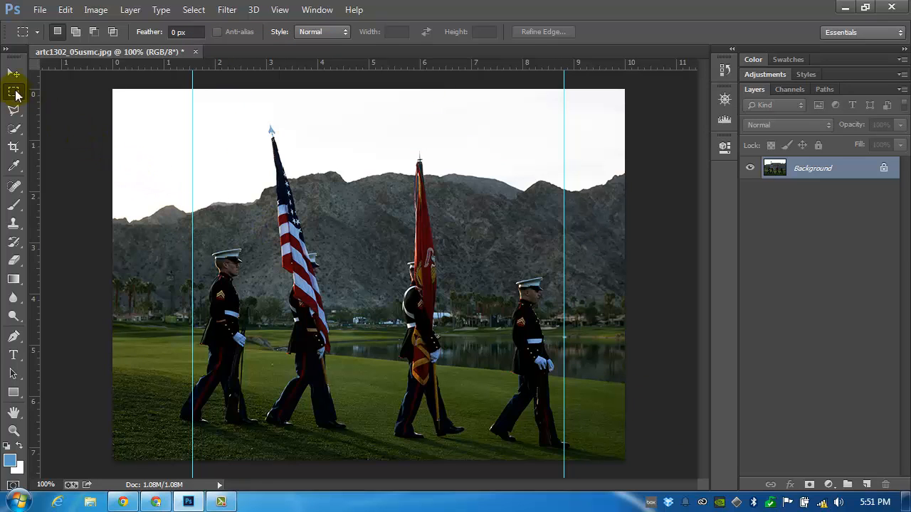
Select the whole image, try narrowing it from both sides to about 90% width with Free Transform, cancel the transform and deselect.
click(194, 9)
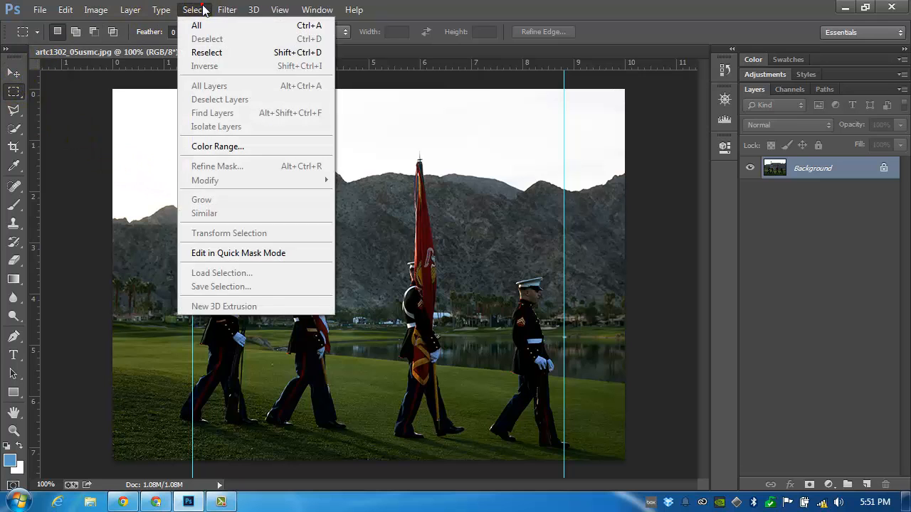
click(199, 24)
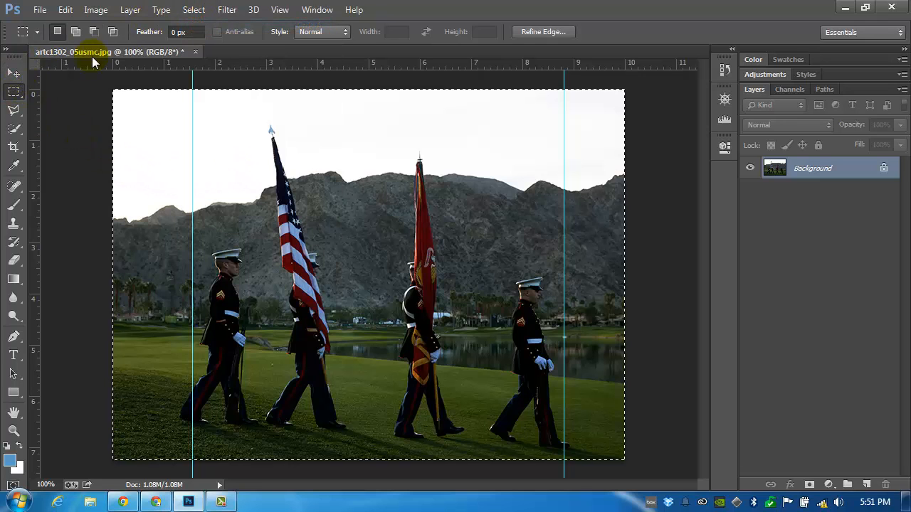
click(95, 10)
mouse_move(74, 14)
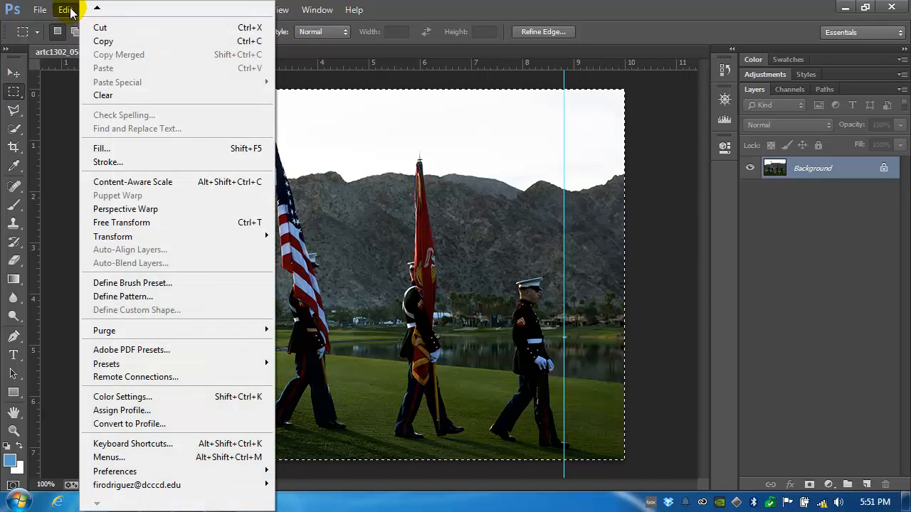
click(136, 222)
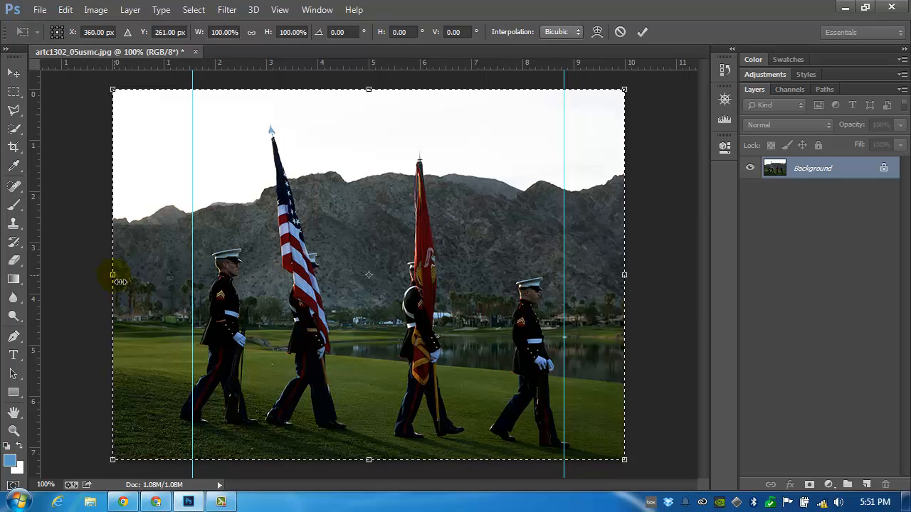
drag(122, 284, 138, 282)
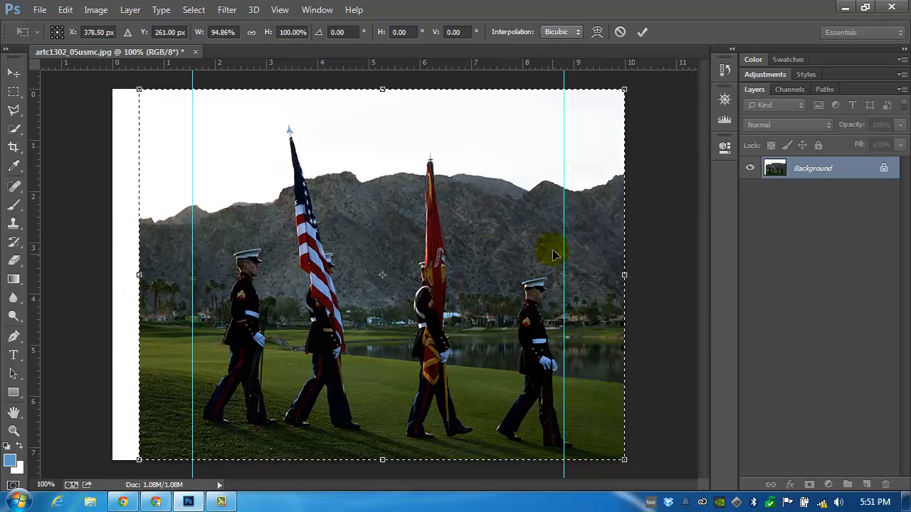
drag(629, 282, 604, 276)
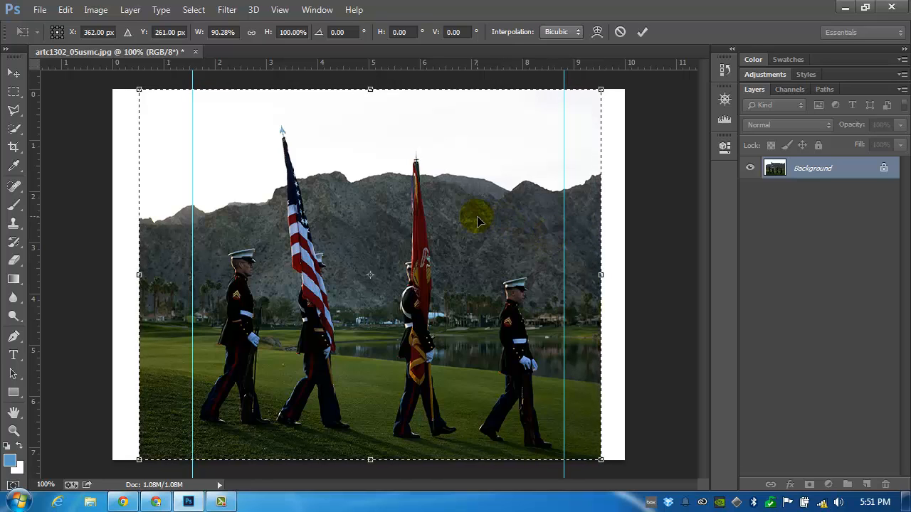
key(Escape)
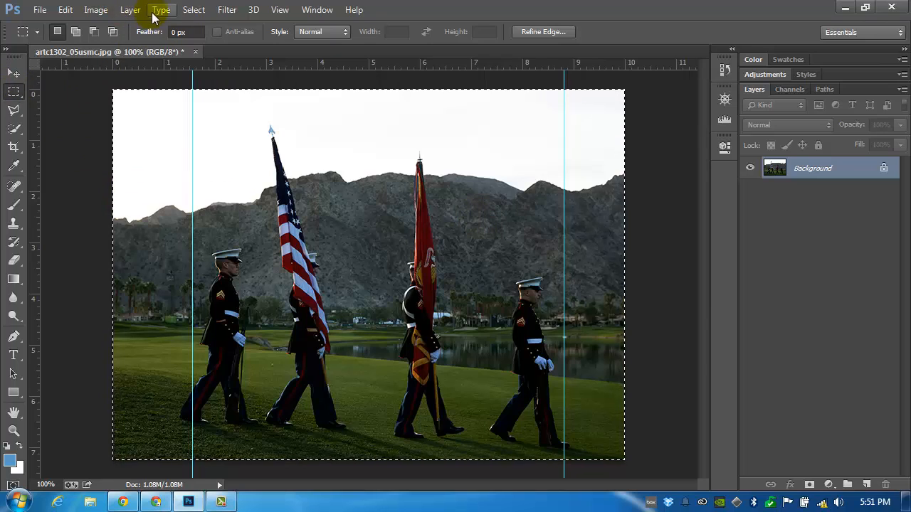
click(191, 10)
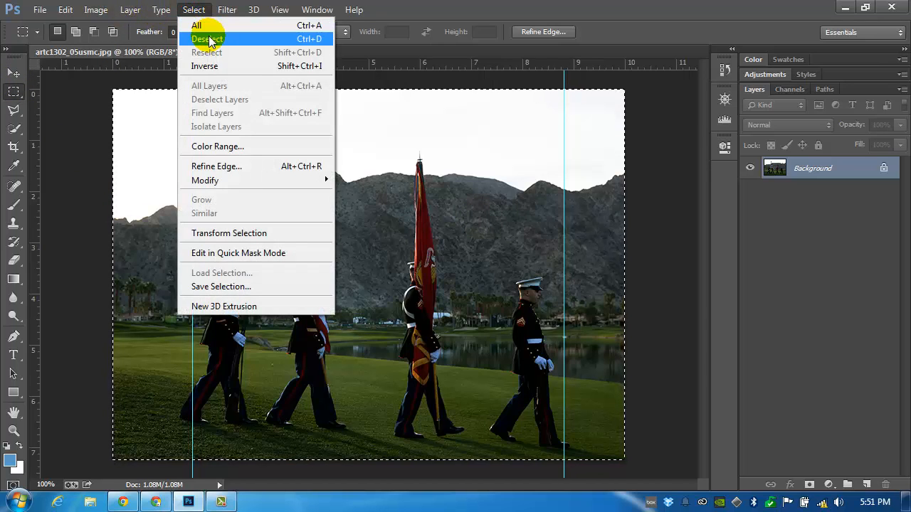
click(209, 39)
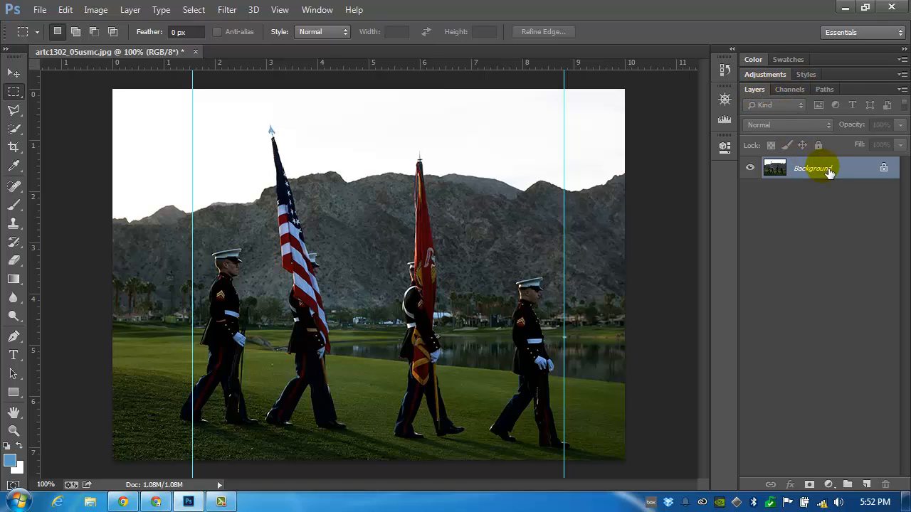
Toggle the visibility of the color channels until only the Blue channel is shown.
click(791, 88)
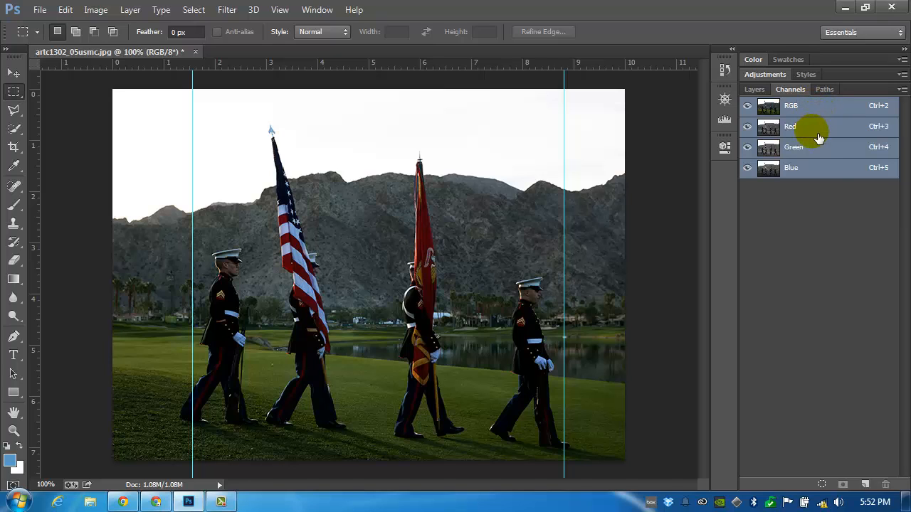
click(749, 169)
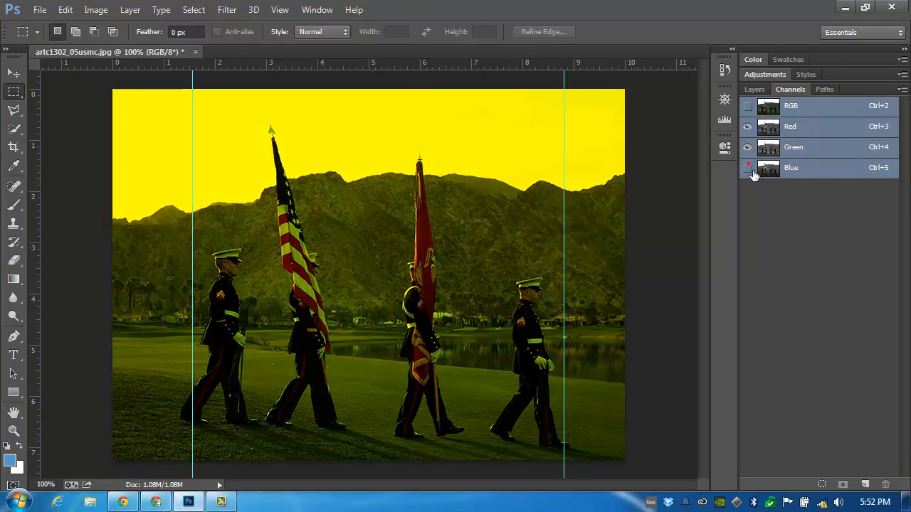
click(748, 127)
click(747, 168)
click(747, 148)
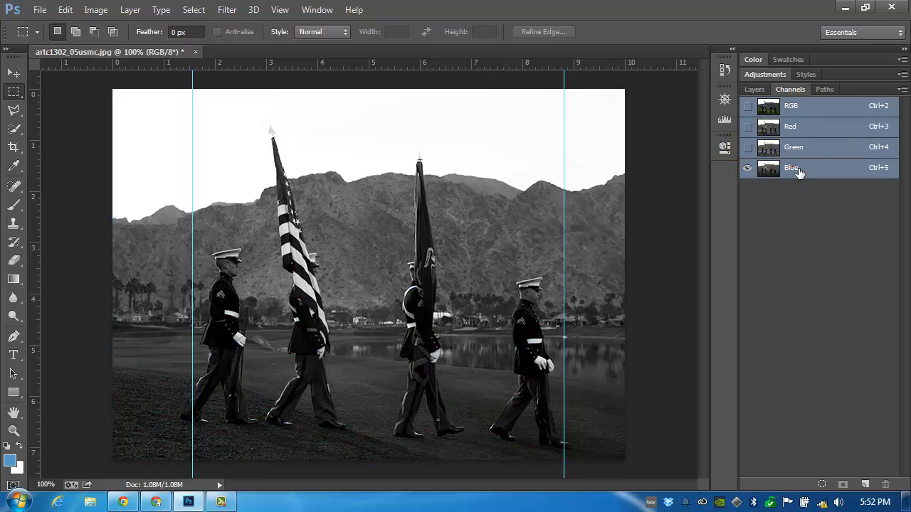
Compare the Blue, Green and Red channels one at a time and show the full RGB composite again.
click(786, 168)
click(783, 147)
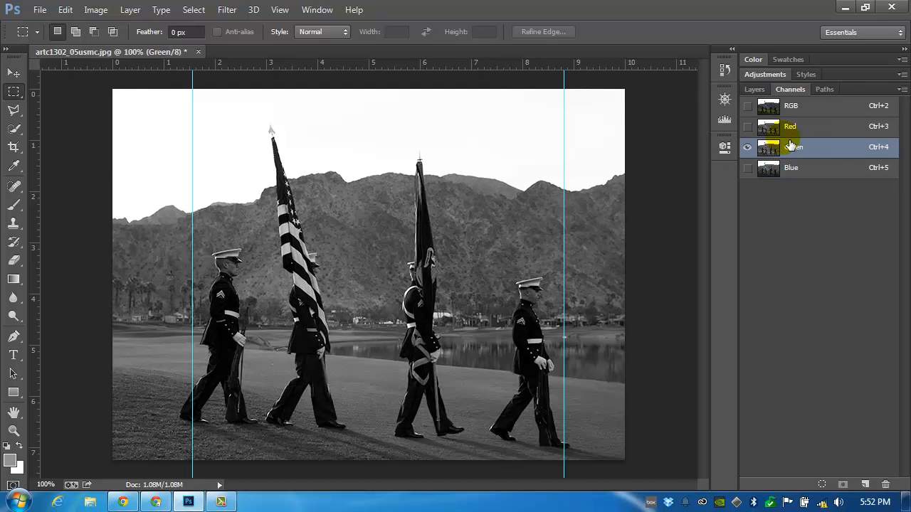
click(811, 135)
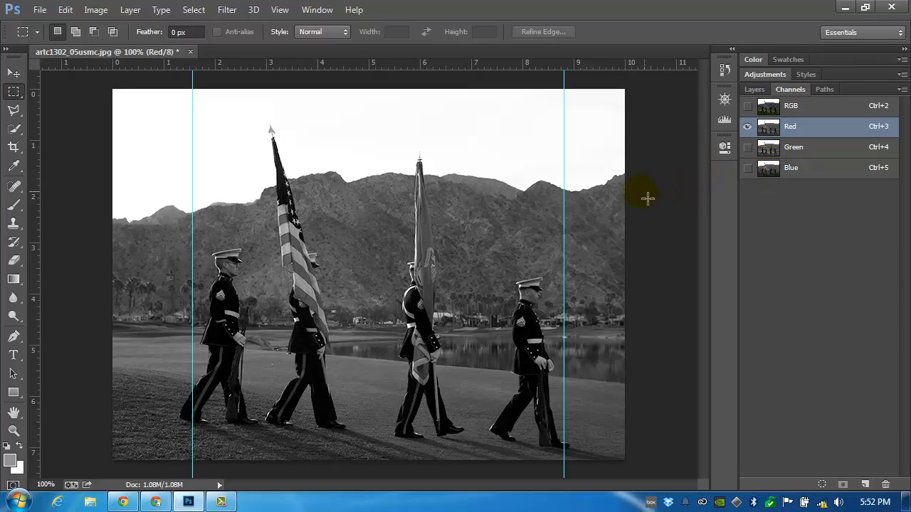
click(802, 149)
click(803, 171)
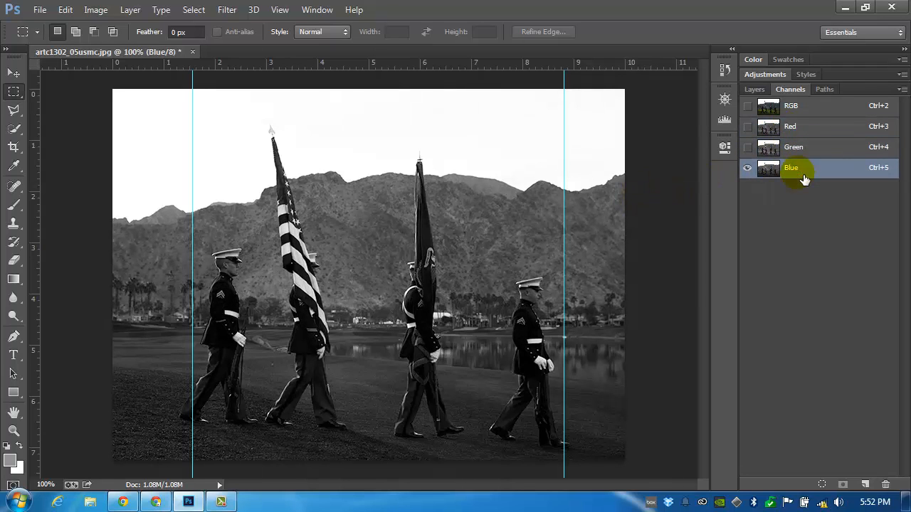
click(755, 108)
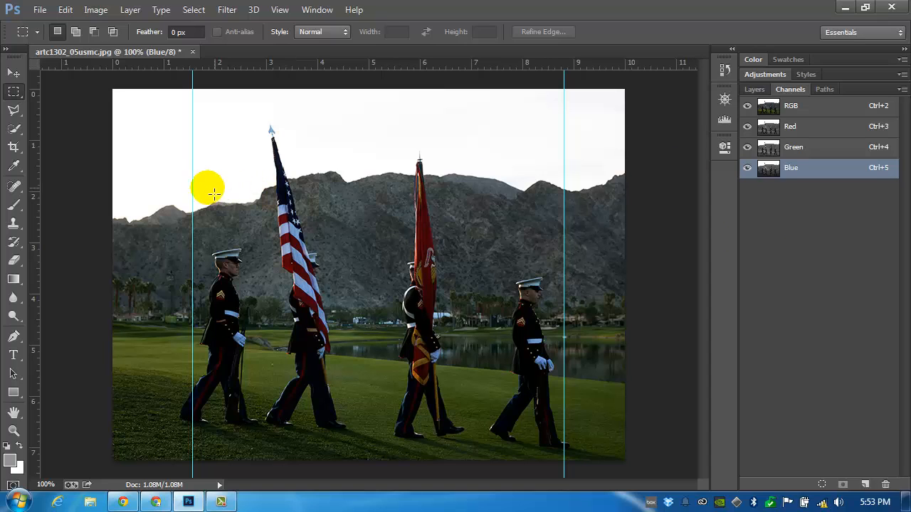
Outline all four Marines and their flags with a Polygonal Lasso selection and save it as an alpha channel.
click(14, 112)
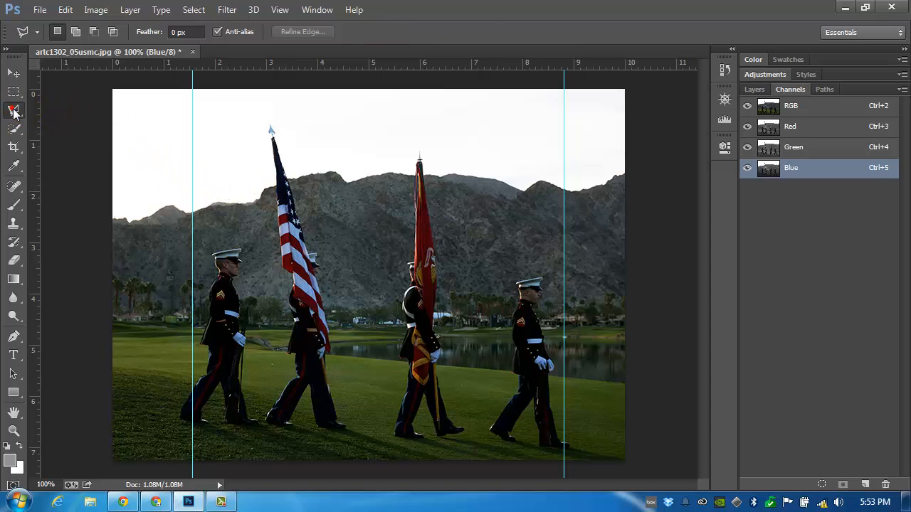
click(170, 418)
click(179, 428)
click(207, 433)
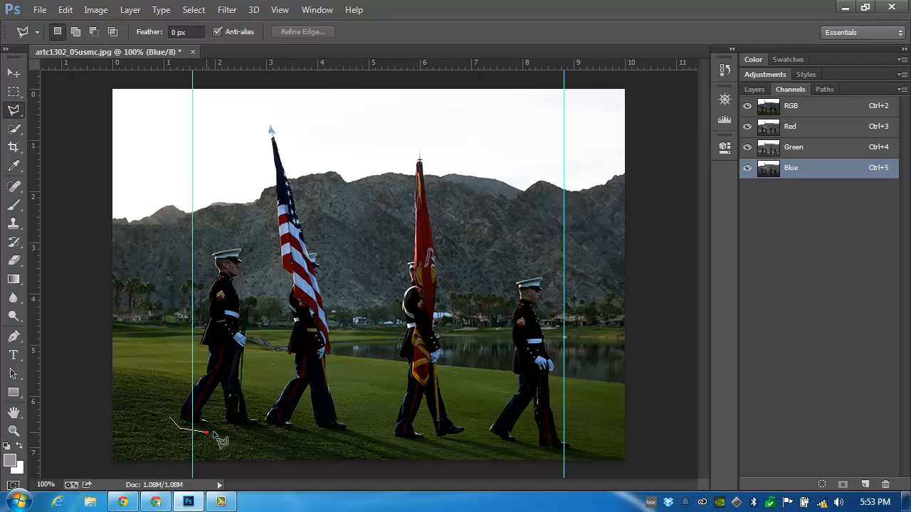
click(265, 436)
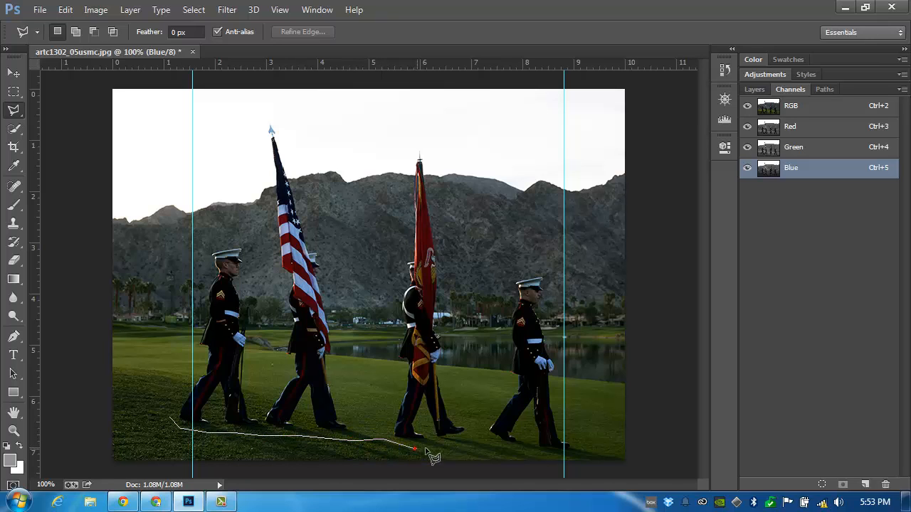
mouse_move(446, 449)
mouse_down()
mouse_move(471, 444)
mouse_move(524, 458)
mouse_up()
mouse_move(582, 452)
mouse_down()
mouse_move(558, 419)
mouse_move(553, 396)
mouse_move(562, 363)
mouse_move(545, 315)
mouse_move(554, 273)
mouse_move(542, 269)
mouse_move(504, 276)
mouse_move(490, 295)
mouse_move(498, 309)
mouse_move(508, 295)
mouse_move(489, 316)
mouse_move(498, 331)
mouse_move(507, 313)
mouse_move(497, 411)
mouse_move(475, 433)
mouse_move(457, 413)
mouse_move(443, 371)
mouse_move(453, 278)
mouse_move(440, 316)
mouse_move(452, 250)
mouse_move(426, 138)
mouse_move(395, 145)
mouse_move(413, 140)
mouse_move(405, 147)
mouse_move(402, 251)
mouse_move(412, 258)
mouse_move(393, 313)
mouse_move(391, 430)
mouse_move(360, 425)
mouse_move(343, 411)
mouse_move(332, 256)
mouse_move(314, 242)
mouse_move(321, 251)
mouse_move(276, 122)
mouse_move(258, 115)
mouse_move(285, 367)
mouse_move(265, 407)
mouse_move(242, 281)
mouse_move(250, 240)
mouse_move(205, 242)
mouse_move(218, 284)
mouse_move(193, 352)
mouse_move(203, 356)
mouse_move(172, 420)
mouse_up()
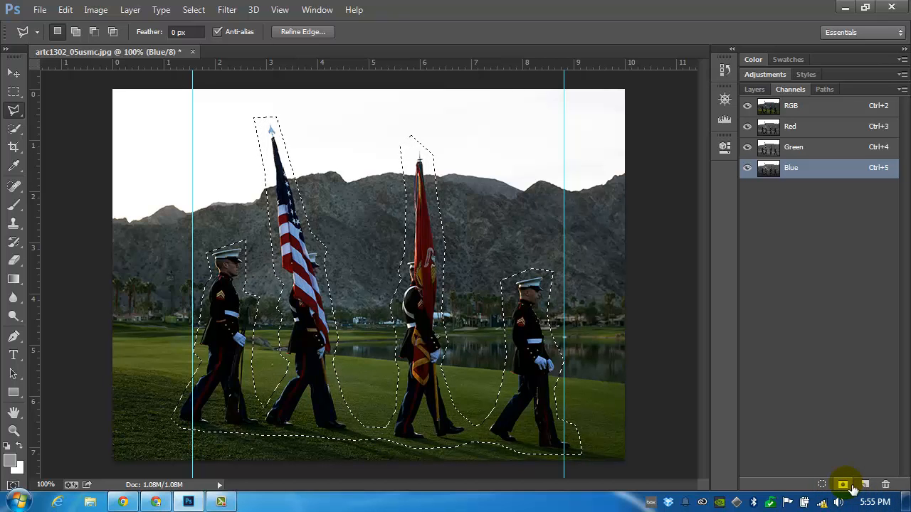
click(844, 485)
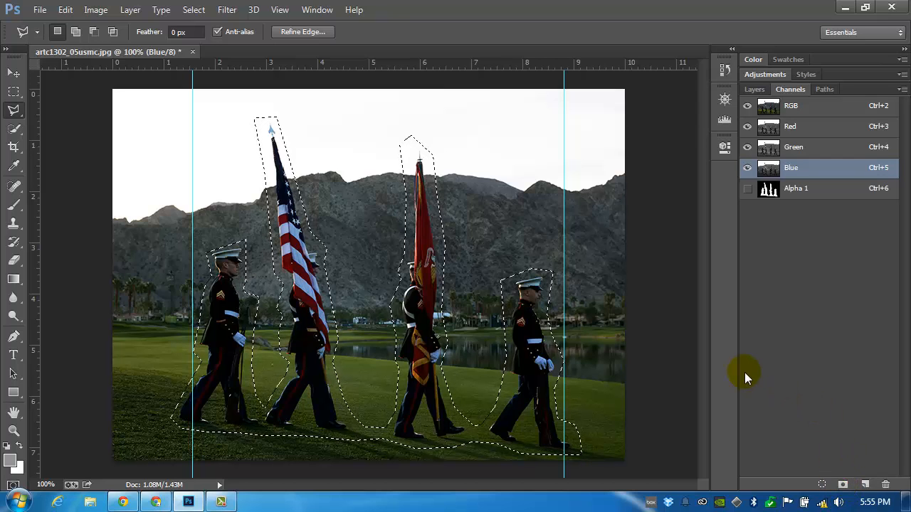
View the Alpha 1 mask on its own, deselect, and return to the RGB composite and the layer list.
click(826, 193)
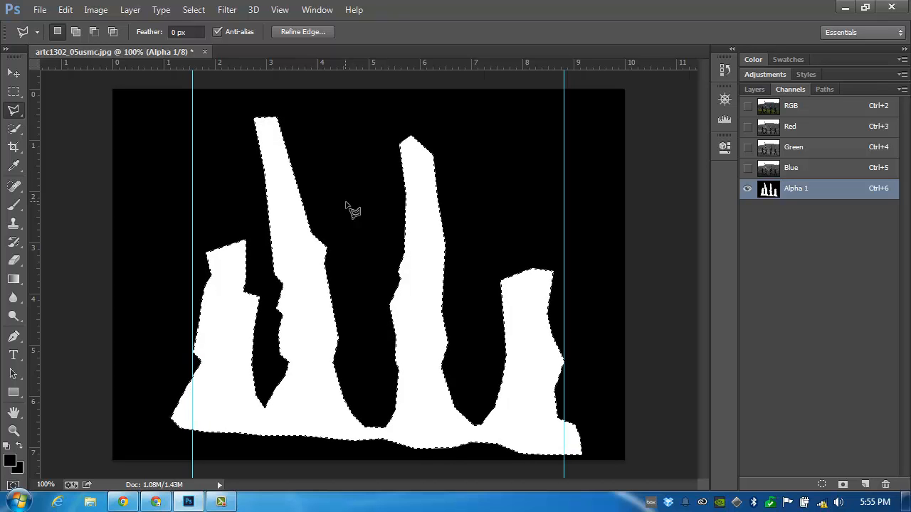
click(666, 143)
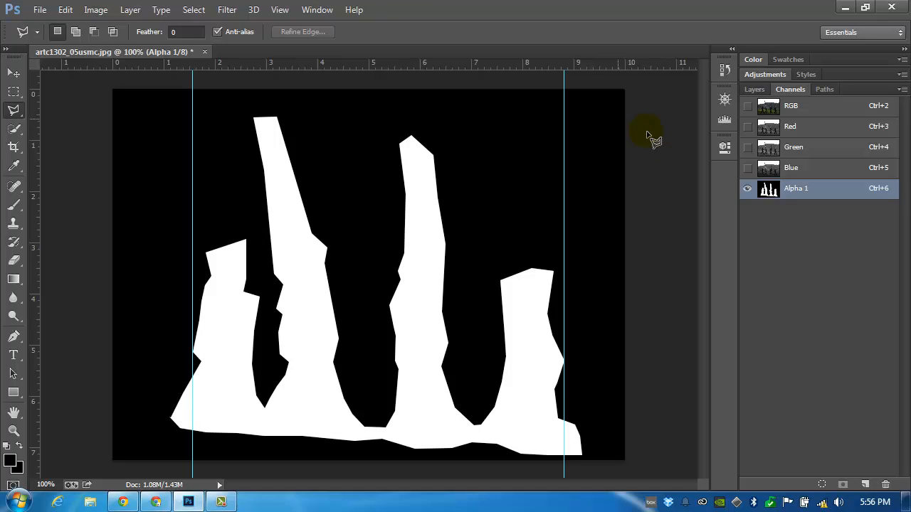
click(843, 114)
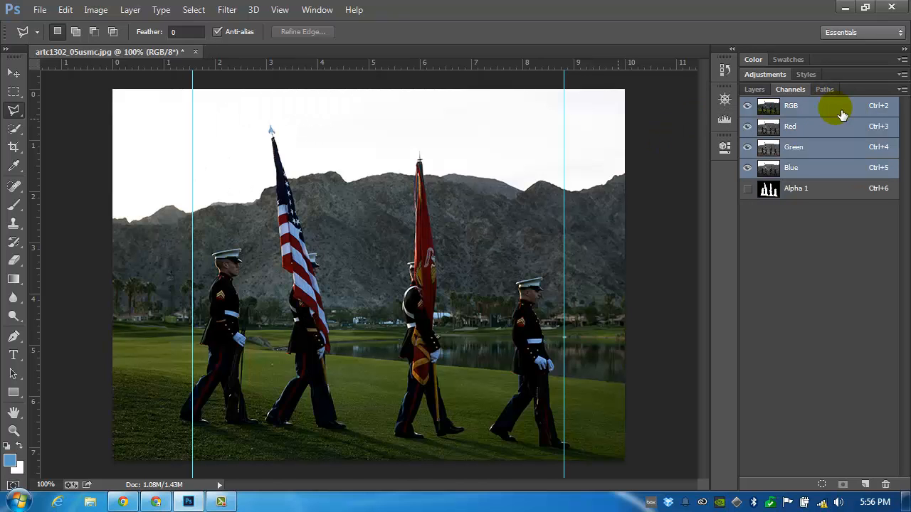
click(756, 92)
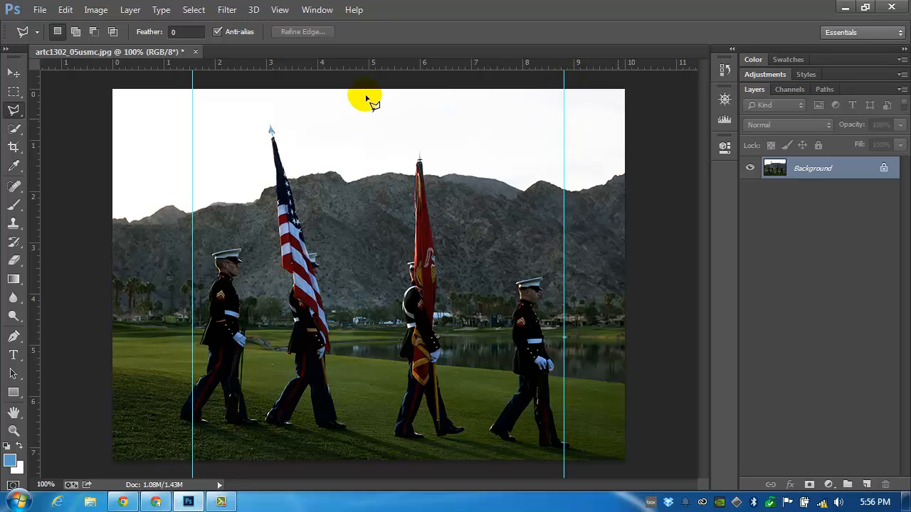
Select the whole image and start Content-Aware Scale on the Background layer.
key(v)
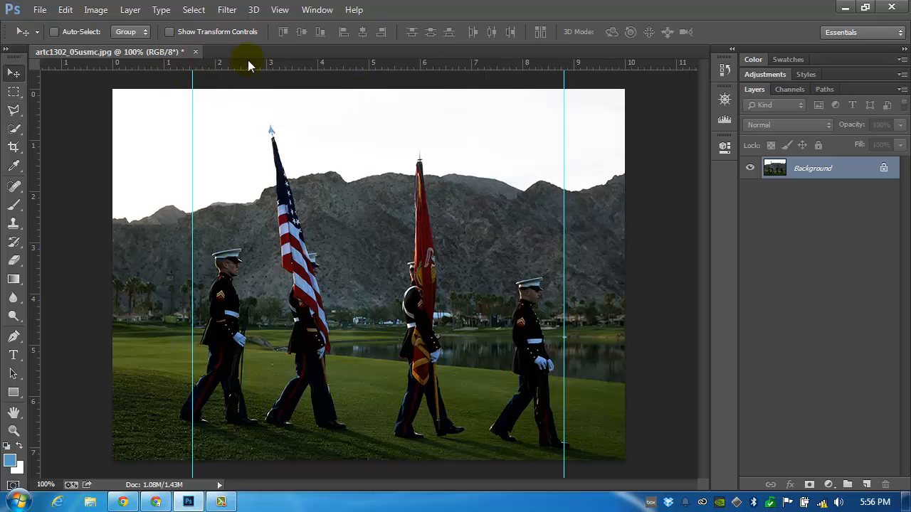
click(194, 10)
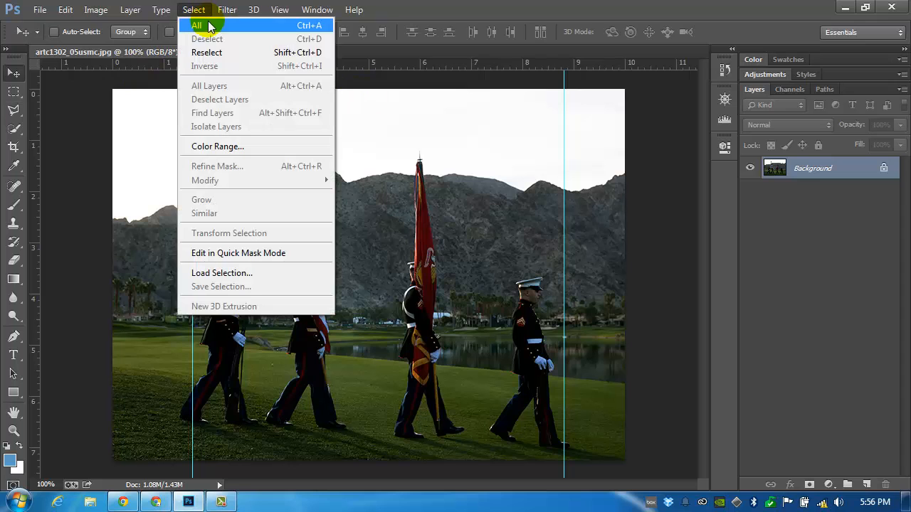
click(208, 28)
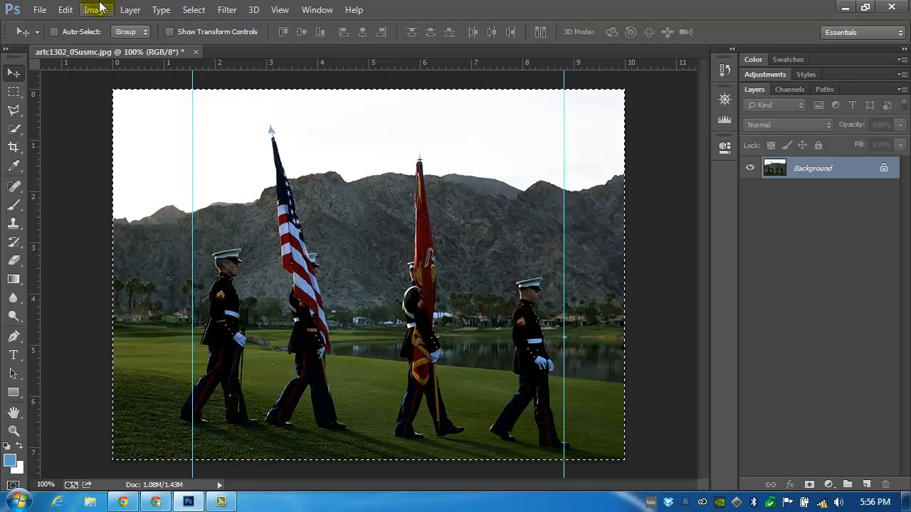
click(66, 10)
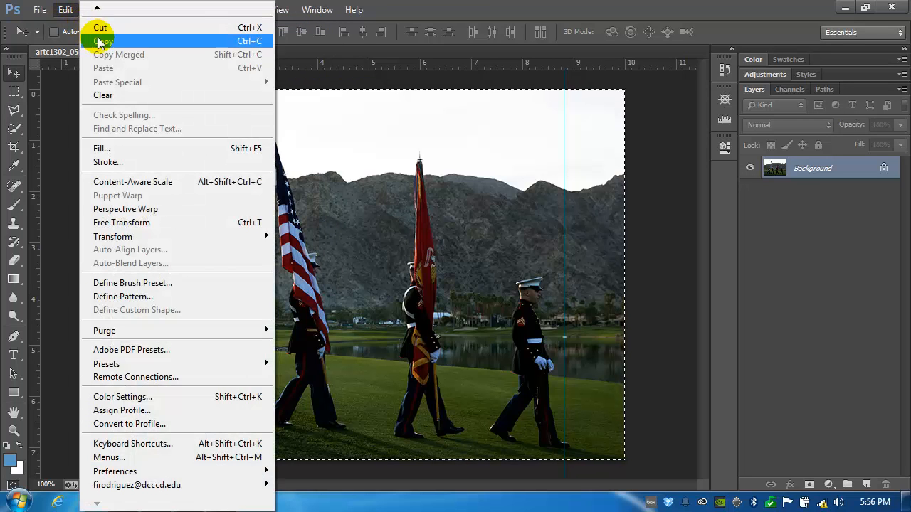
click(187, 182)
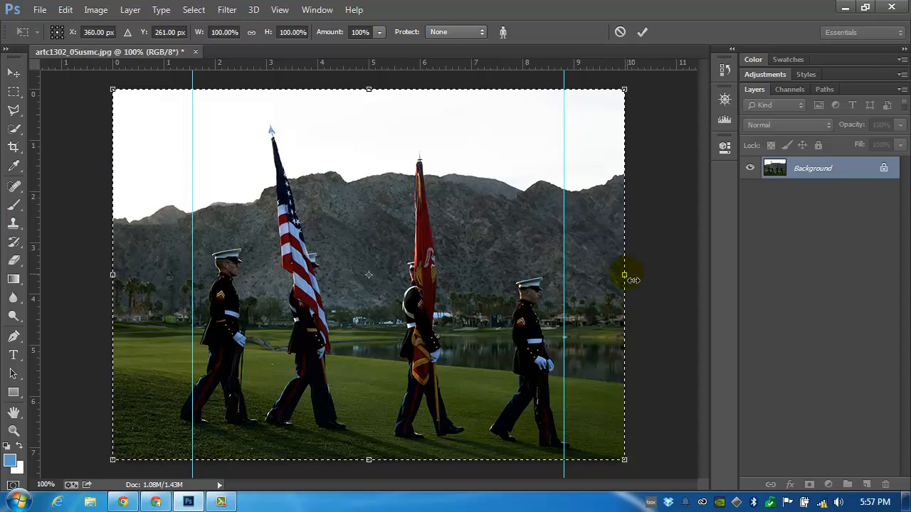
Try scaling the image's right edge in to the guide with no protection, about 88% width, and restore the full width.
drag(633, 280, 555, 270)
mouse_move(114, 275)
mouse_down()
mouse_move(200, 279)
mouse_move(114, 275)
mouse_up()
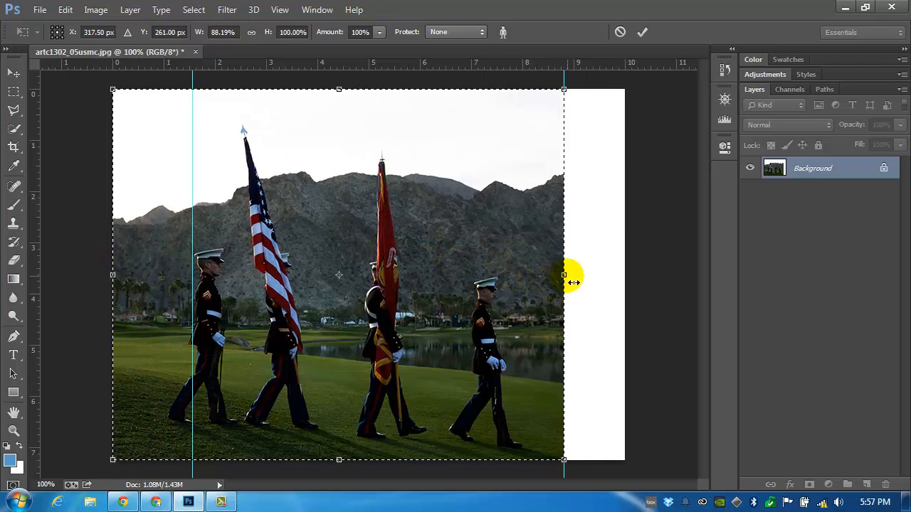
drag(577, 283, 629, 281)
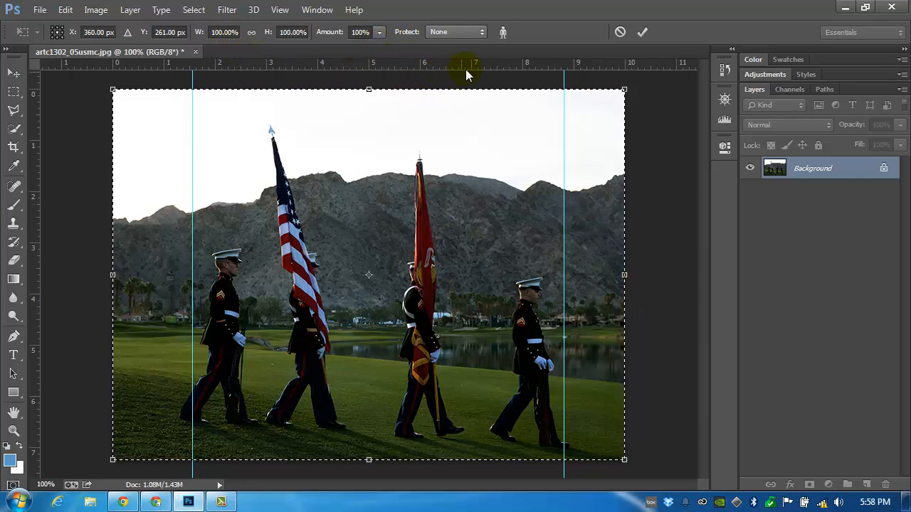
Protect Alpha 1 and content-aware scale the image from both sides to the vertical guides, 72.50% width, and apply it.
click(463, 31)
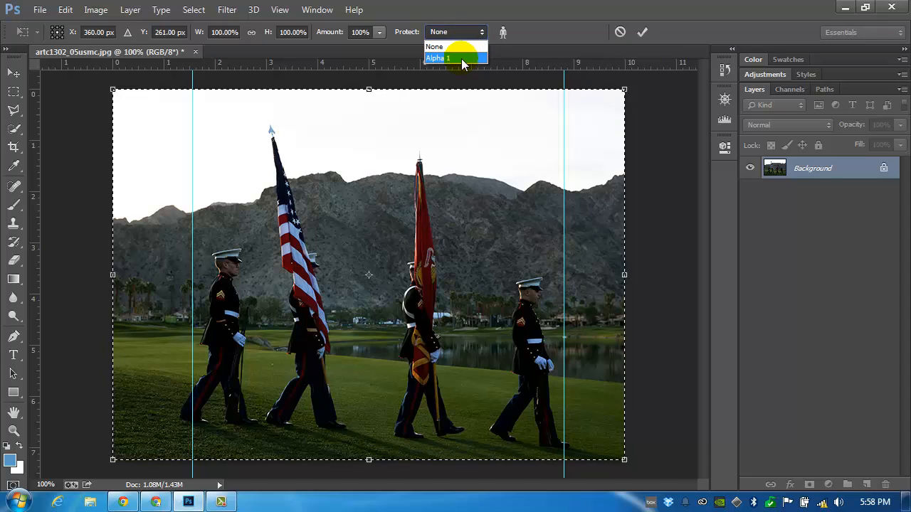
click(462, 60)
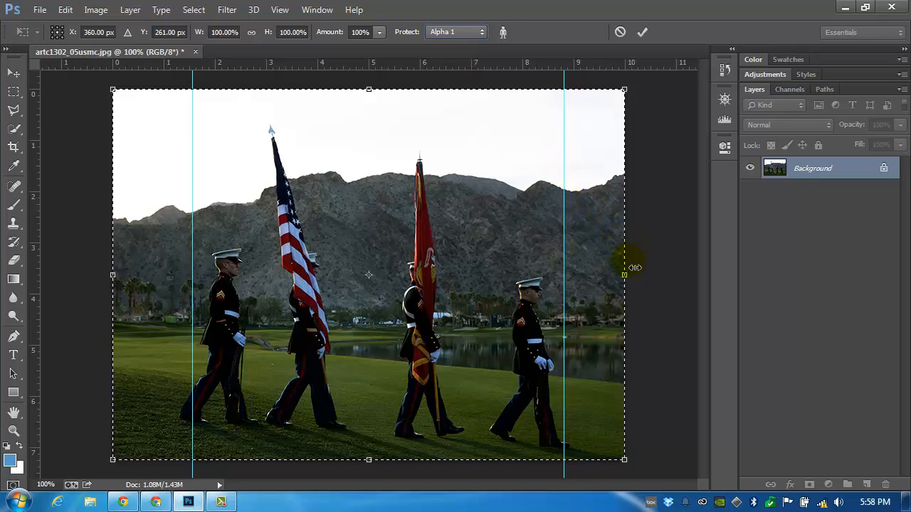
drag(627, 280, 574, 264)
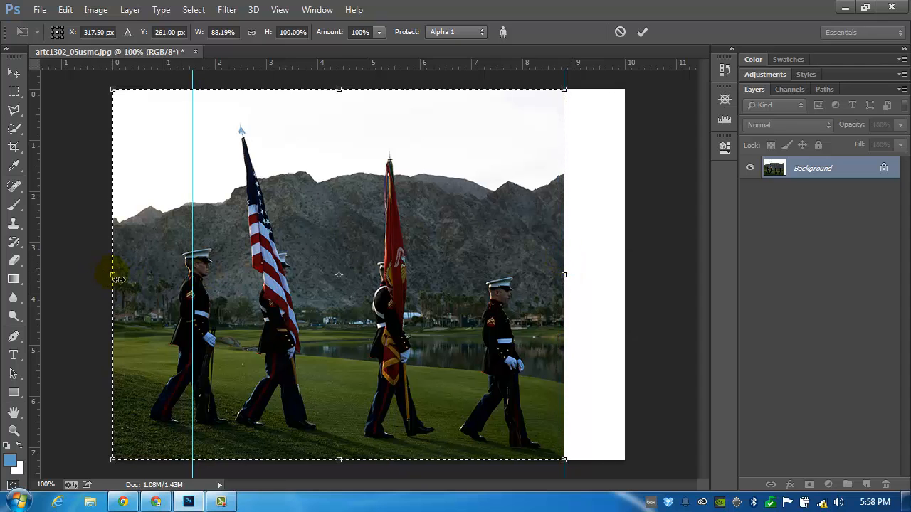
drag(117, 278, 198, 281)
drag(199, 281, 199, 280)
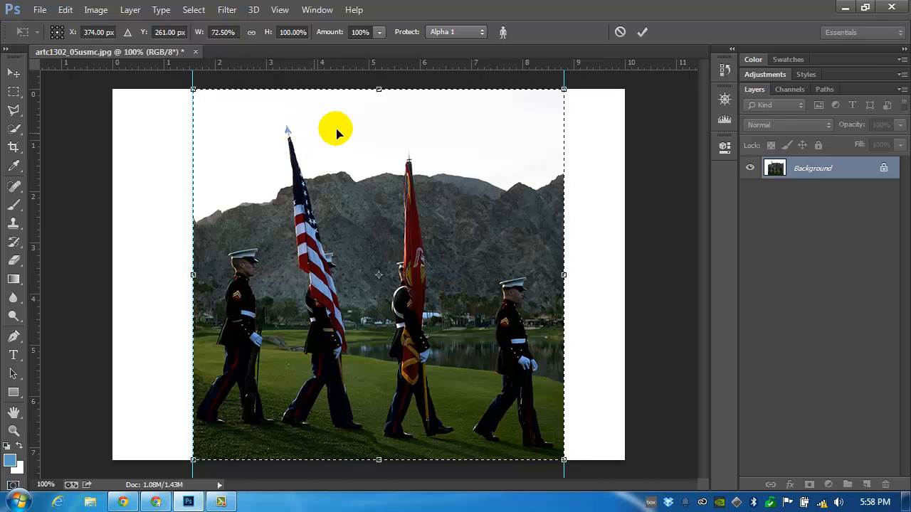
double_click(510, 175)
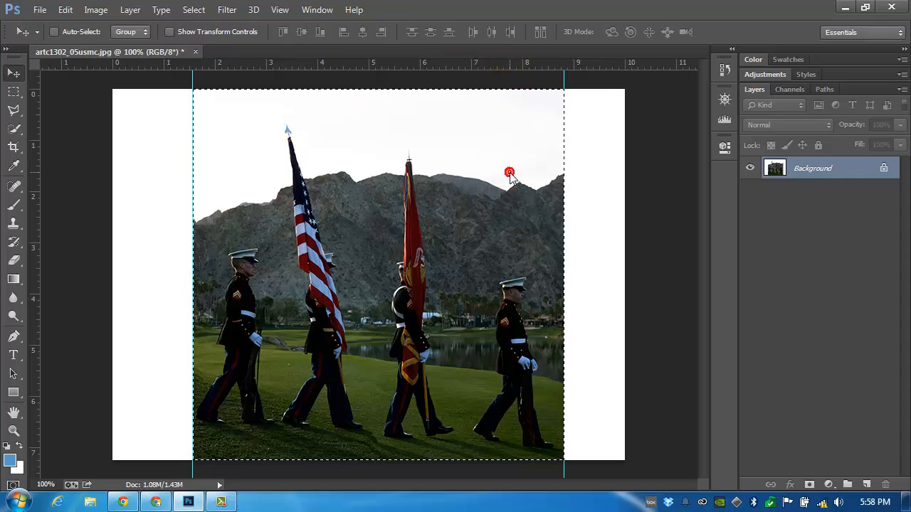
Crop the canvas to the selected square area between the two guides.
click(94, 10)
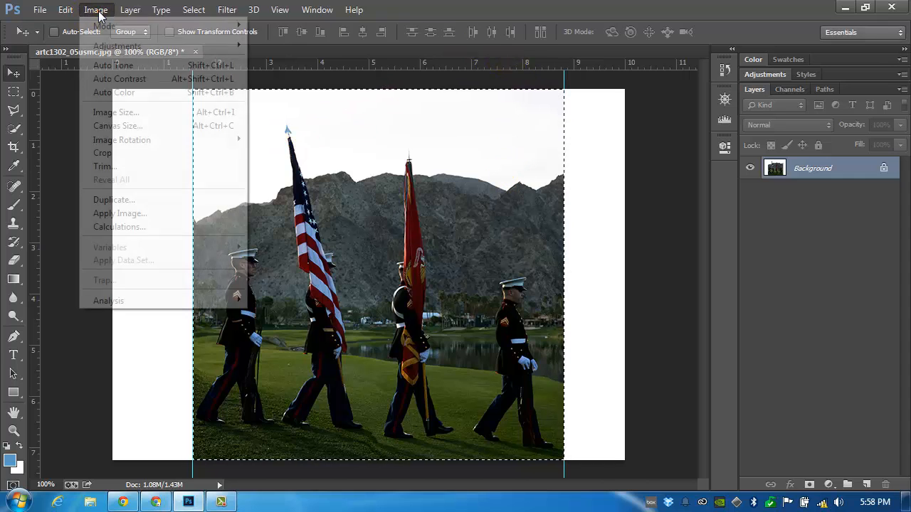
click(144, 155)
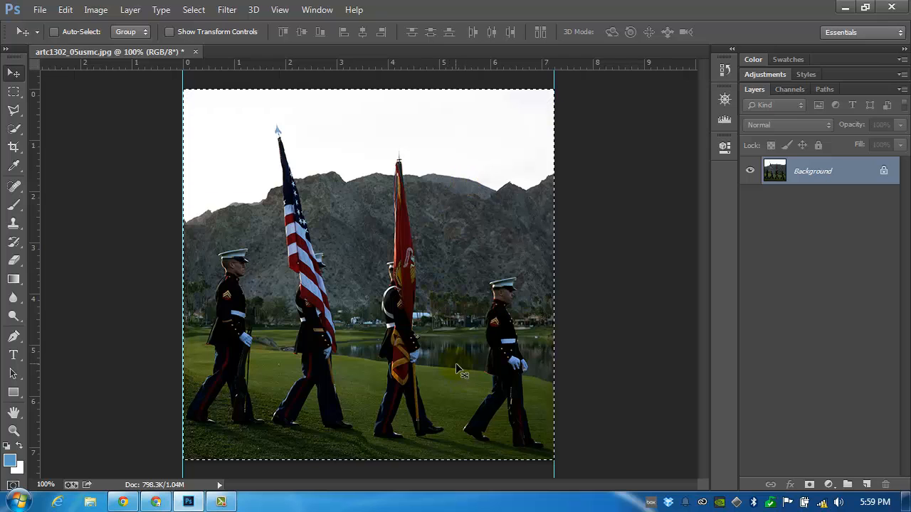
click(297, 242)
click(363, 177)
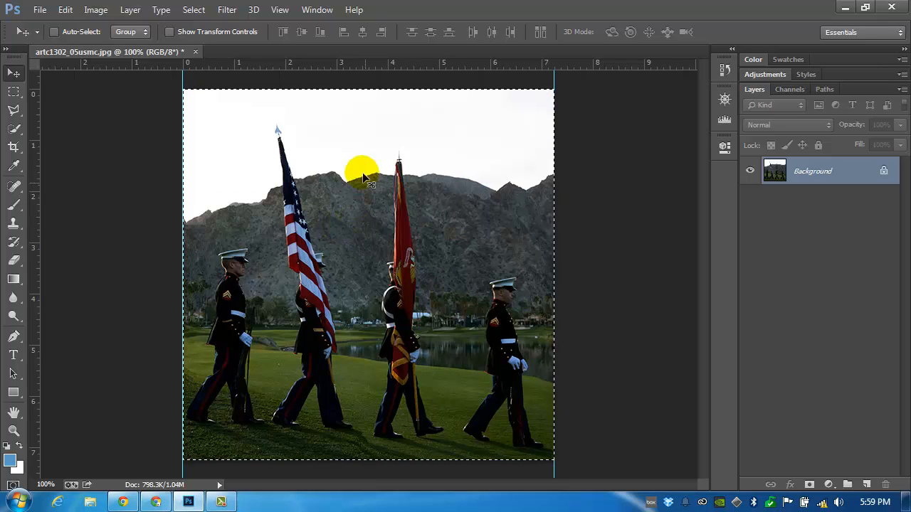